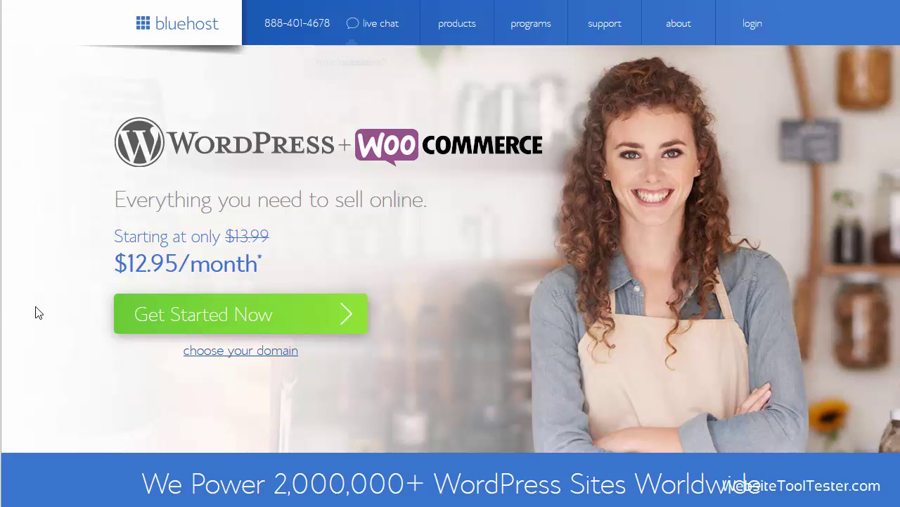
- Open the WooCommerce hosting plans and scroll through the Starter, Plus and Pro comparison table
click(326, 314)
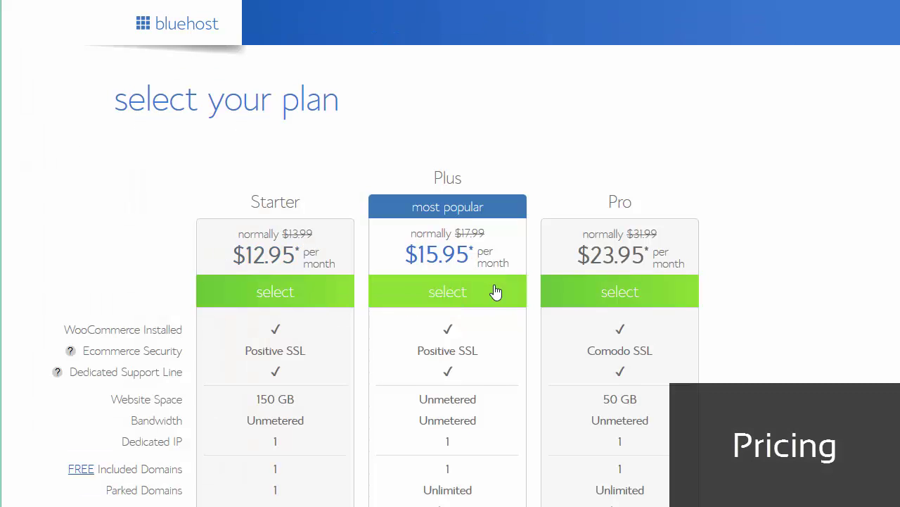
scroll(451, 281, down, 5)
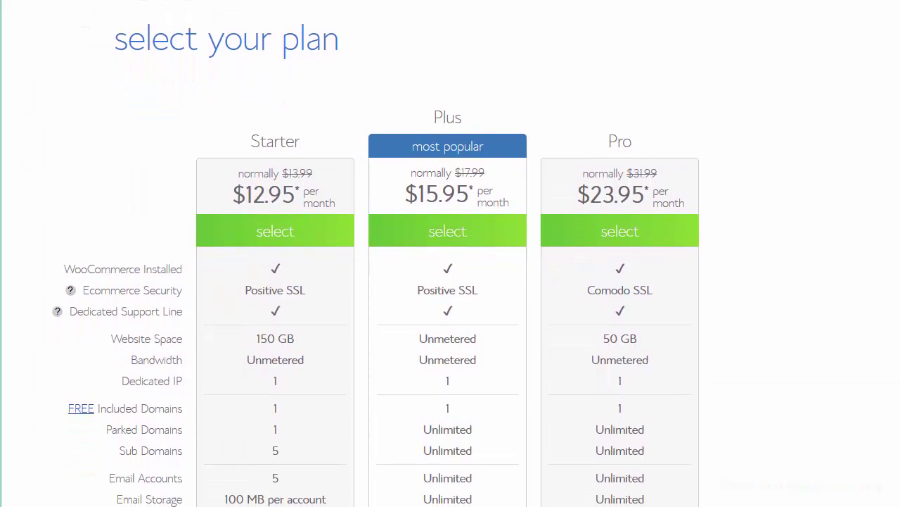
scroll(450, 282, down, 5)
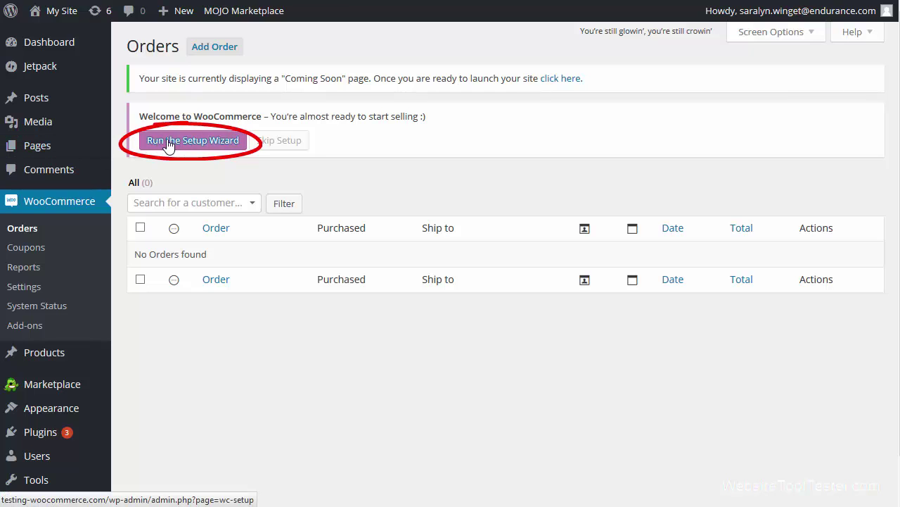
- View the WooCommerce 101 help panel, close it, and open WooCommerce's General settings
drag(263, 147, 577, 115)
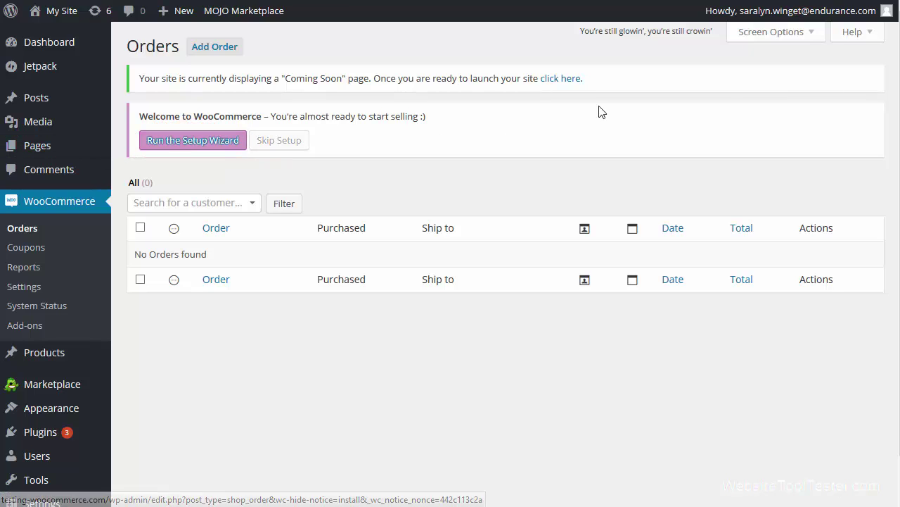
click(871, 33)
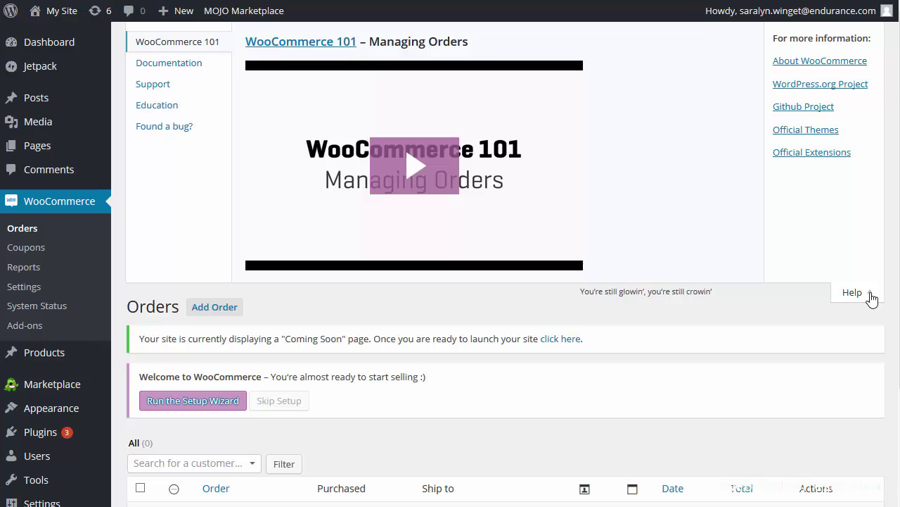
click(870, 296)
click(27, 285)
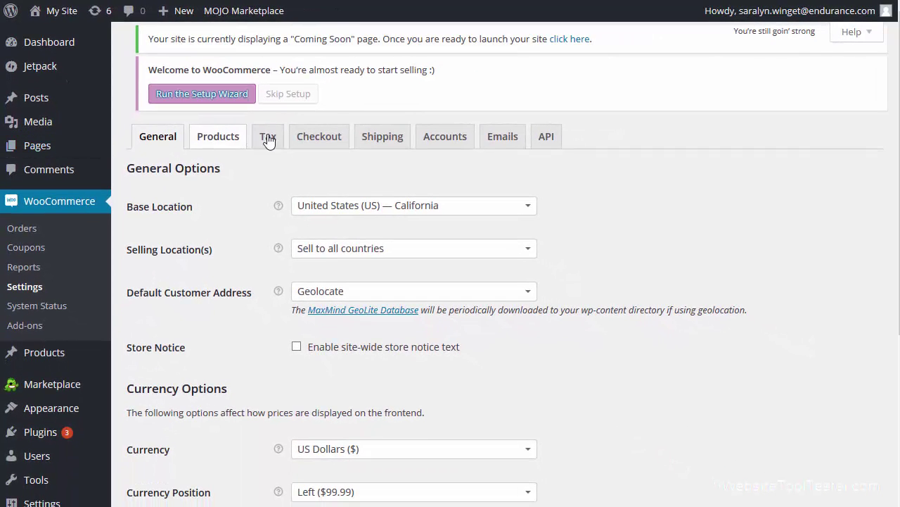
- Review the Checkout tab's Payment Gateways, then open the WooCommerce Add-ons gateway extensions list
click(326, 141)
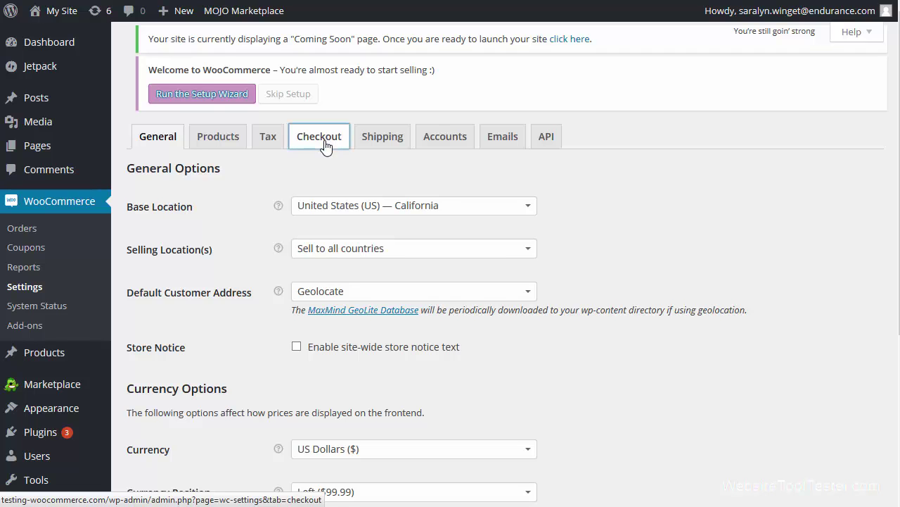
scroll(699, 249, down, 9)
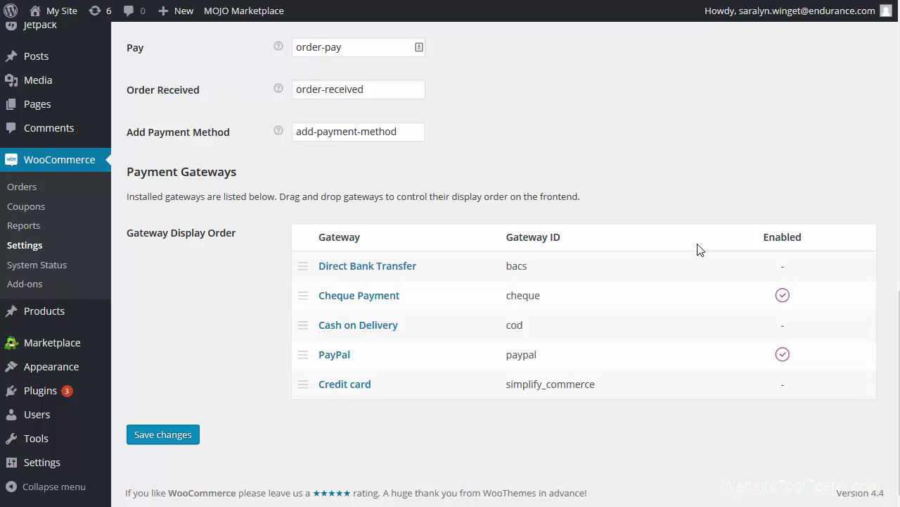
click(21, 285)
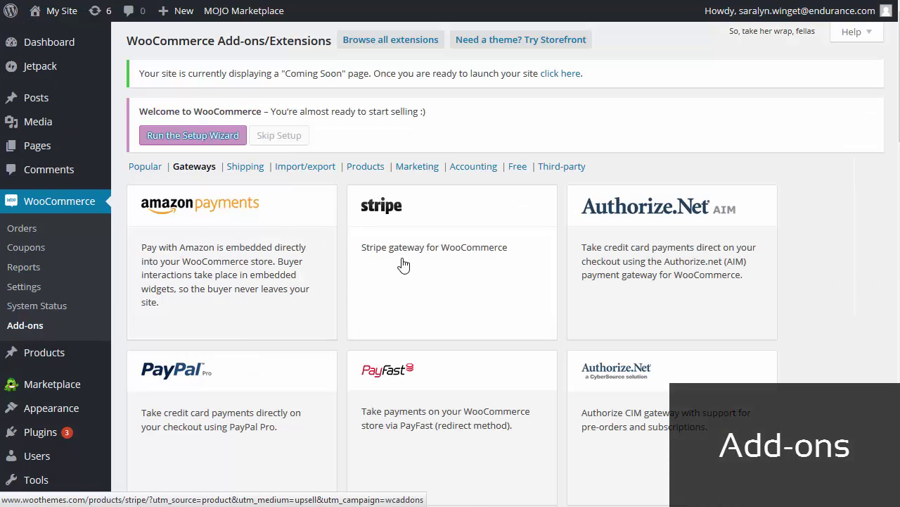
- View the Stripe extension, filter add-ons to Shipping, and view the USPS extension details
click(404, 264)
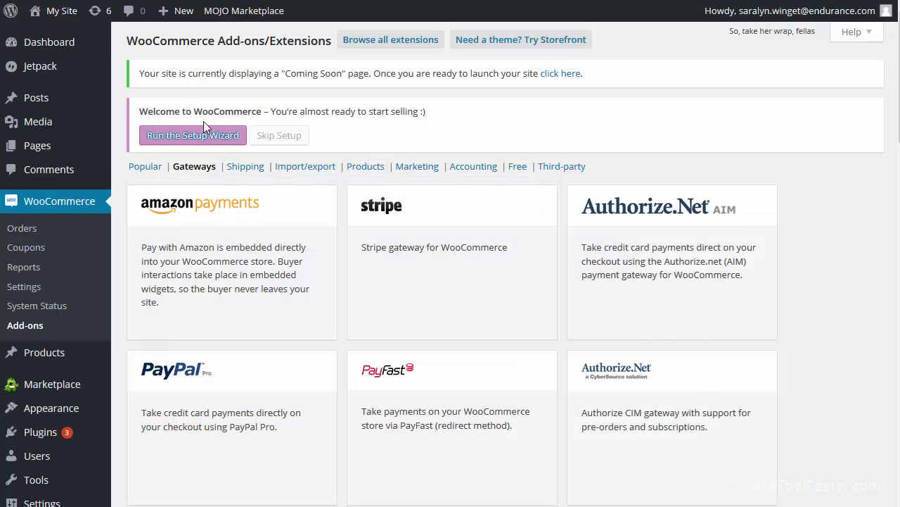
click(246, 167)
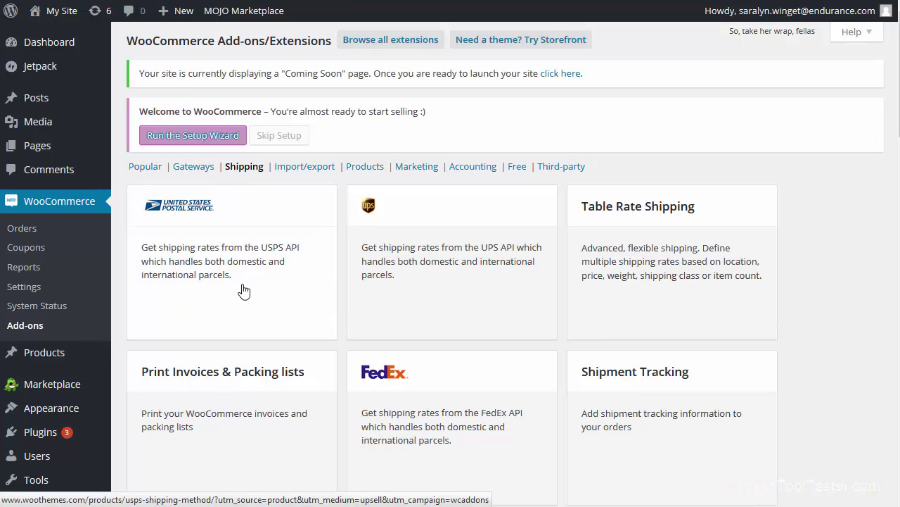
click(242, 291)
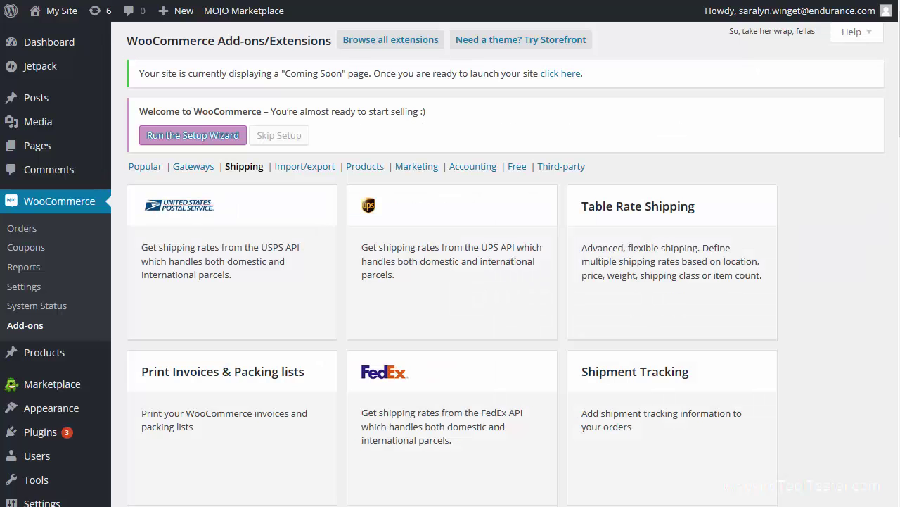
mouse_move(53, 352)
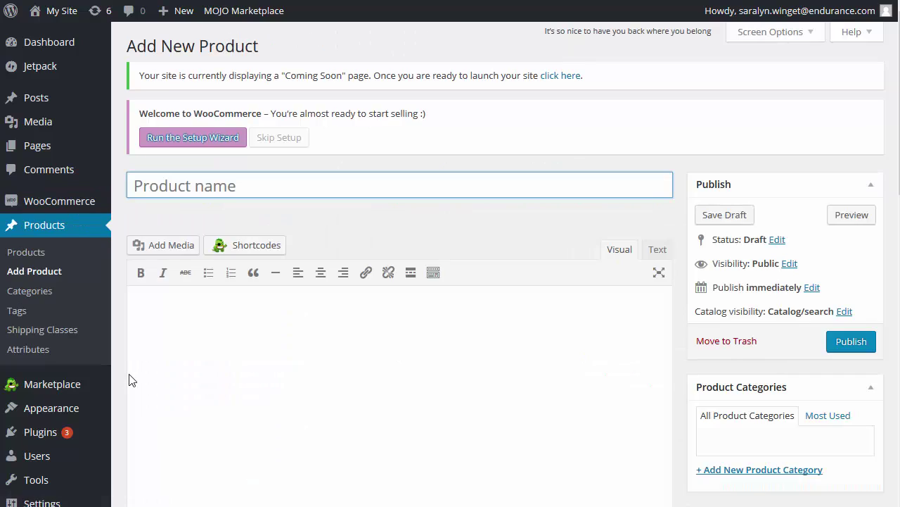
- Scroll the Apple product editor to its description and $3.99 regular / $2.99 sale prices
scroll(129, 376, down, 6)
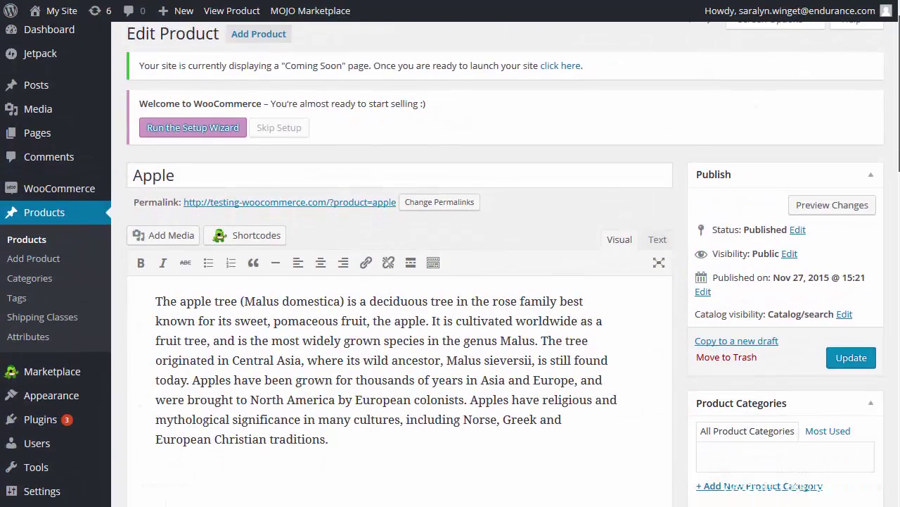
scroll(451, 281, down, 5)
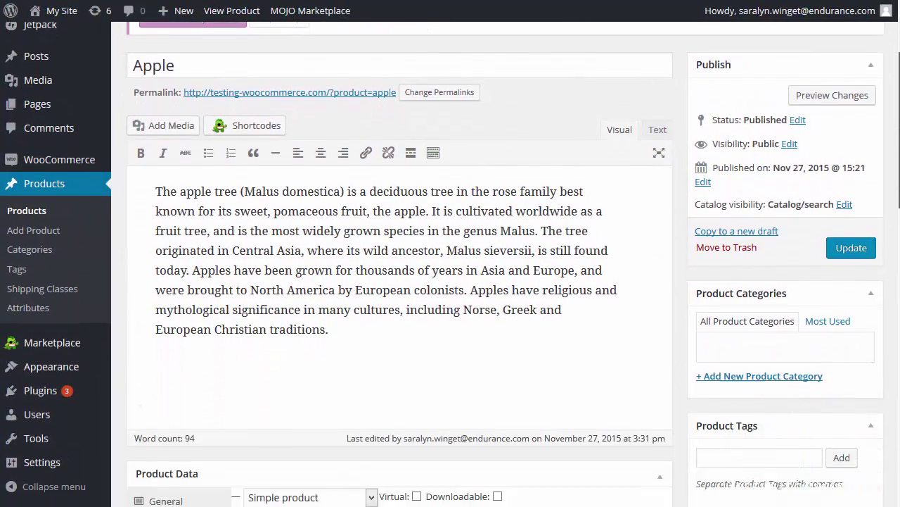
scroll(867, 200, up, 5)
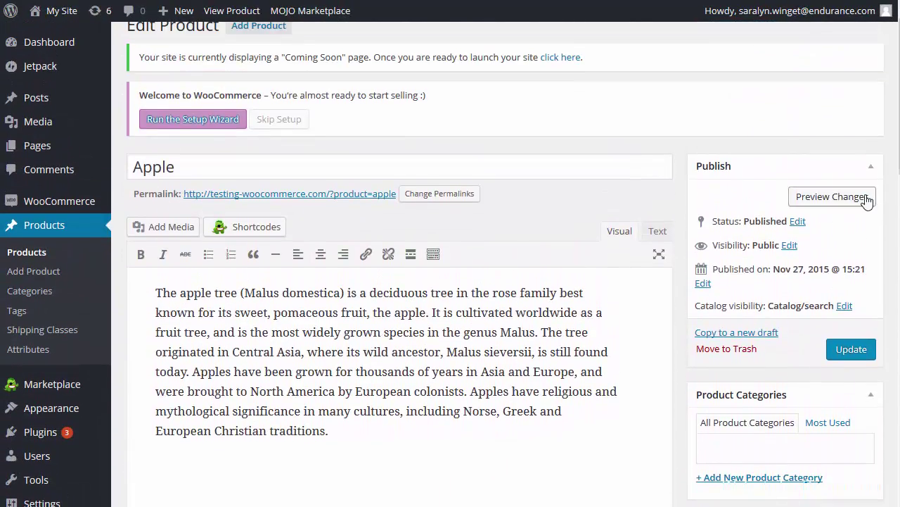
- Preview the Apple storefront page, browse its gallery images, and check the Reviews and Description tabs
click(866, 199)
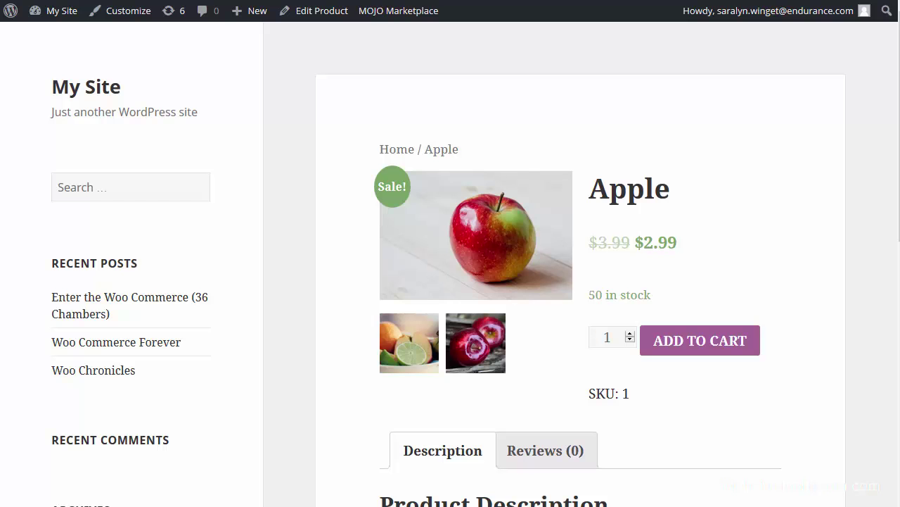
click(501, 345)
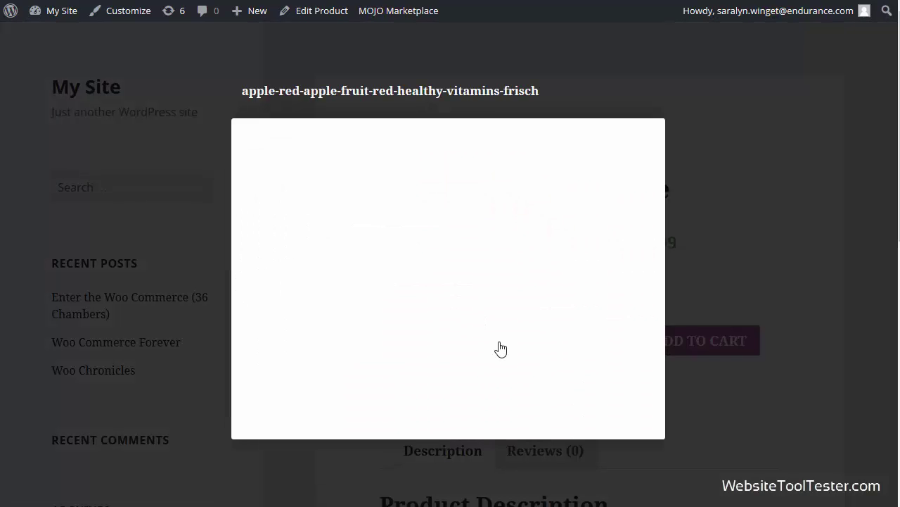
click(643, 250)
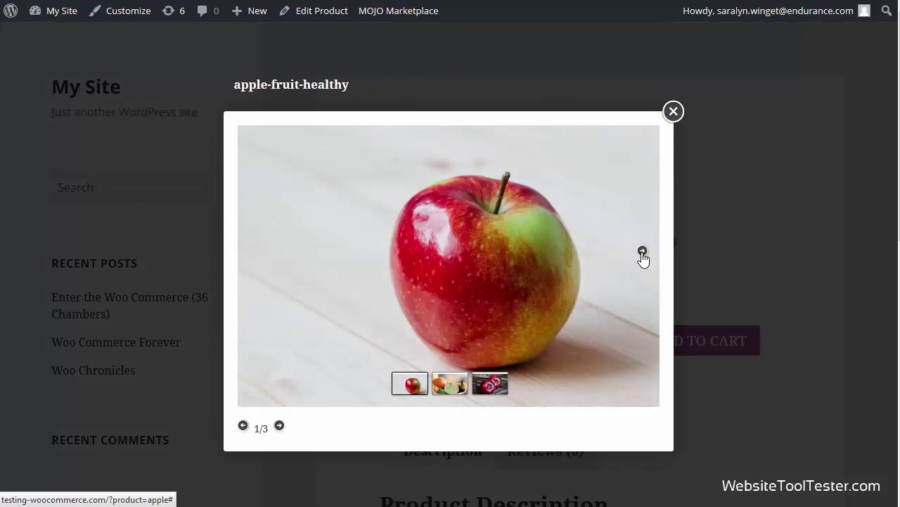
click(788, 246)
scroll(791, 246, down, 5)
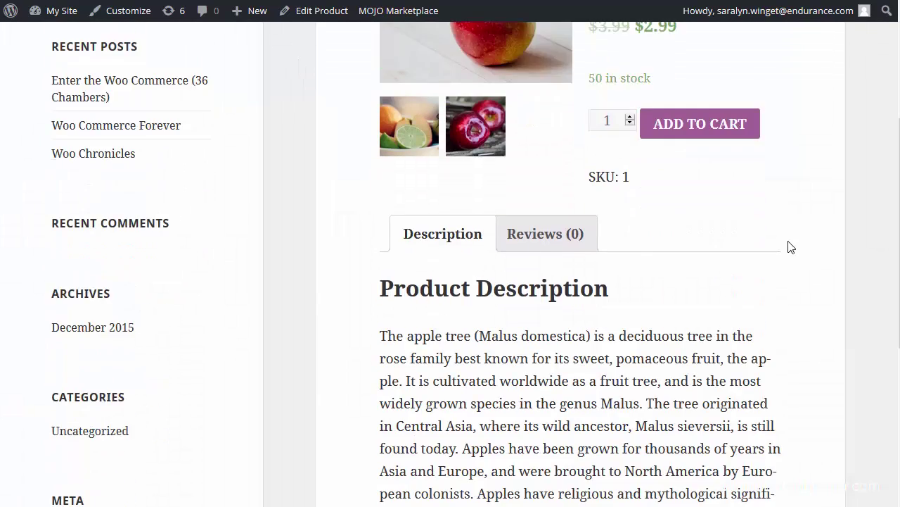
click(546, 133)
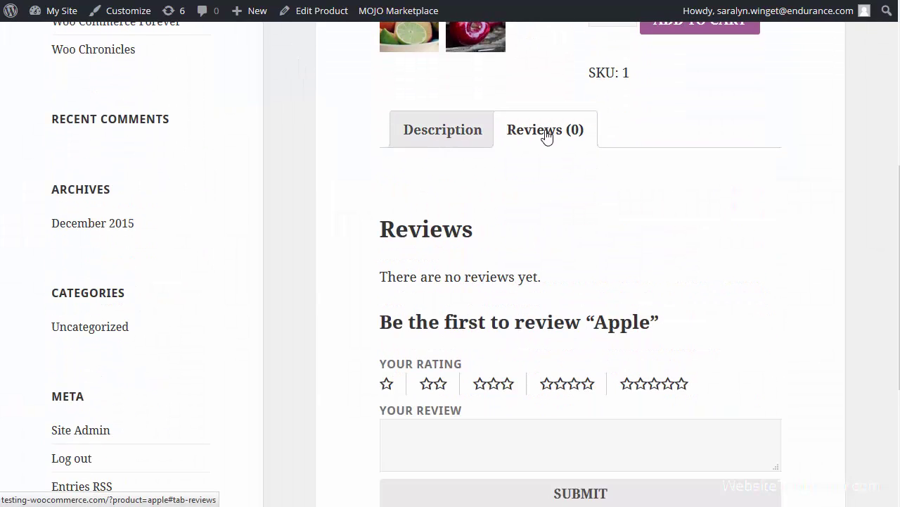
click(441, 135)
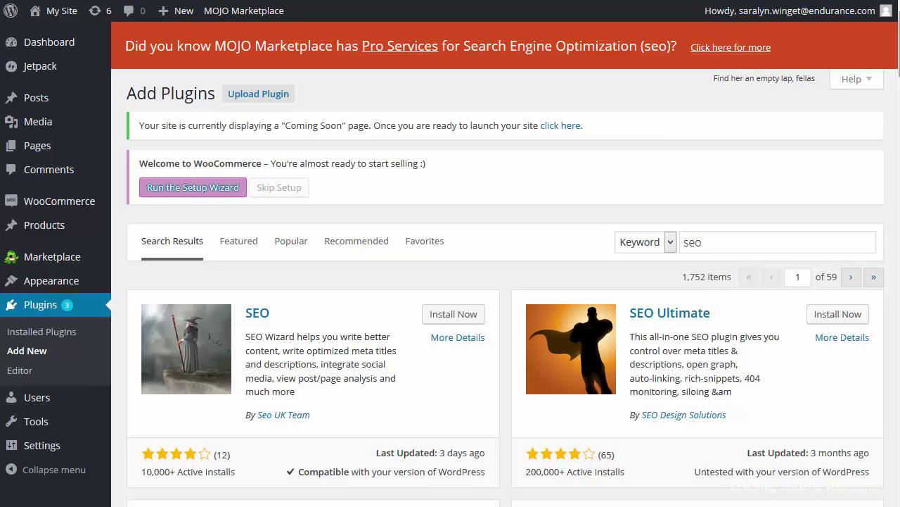
- Scroll the seo plugin results down to Yoast SEO and WP Meta SEO
scroll(505, 281, down, 3)
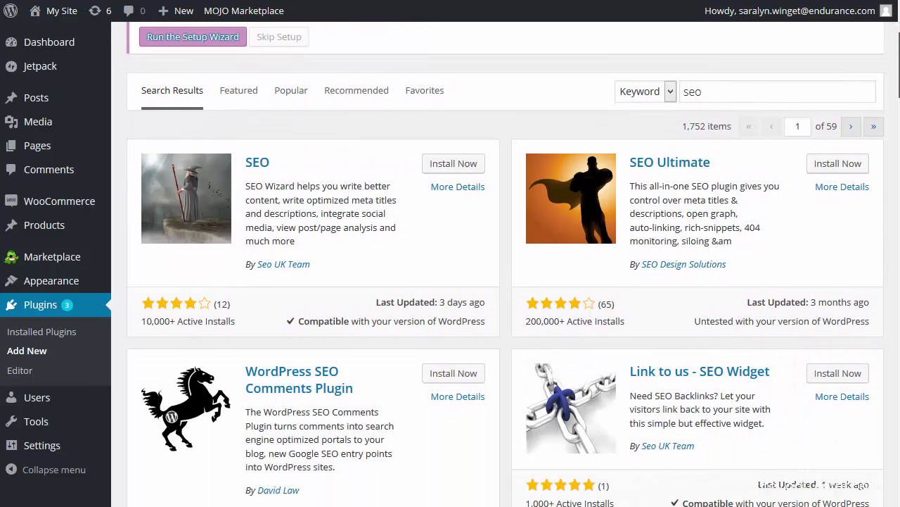
scroll(505, 281, down, 4)
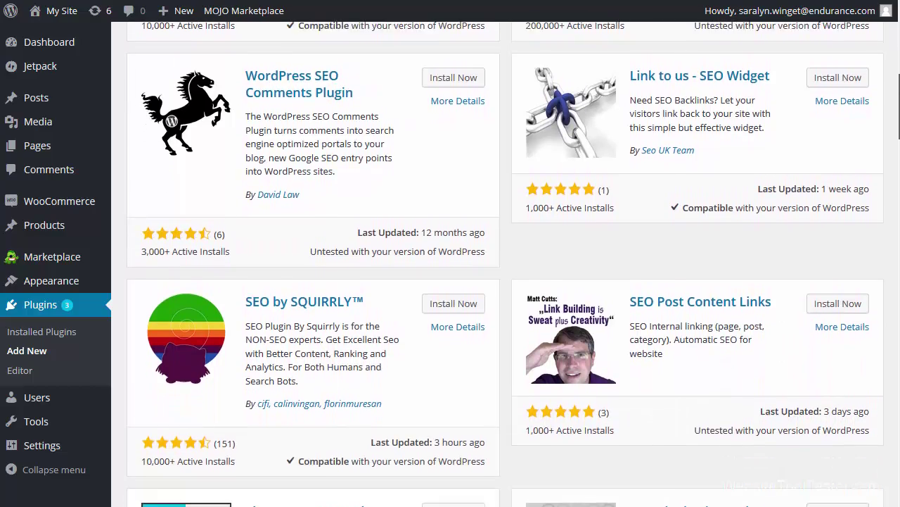
scroll(505, 281, down, 5)
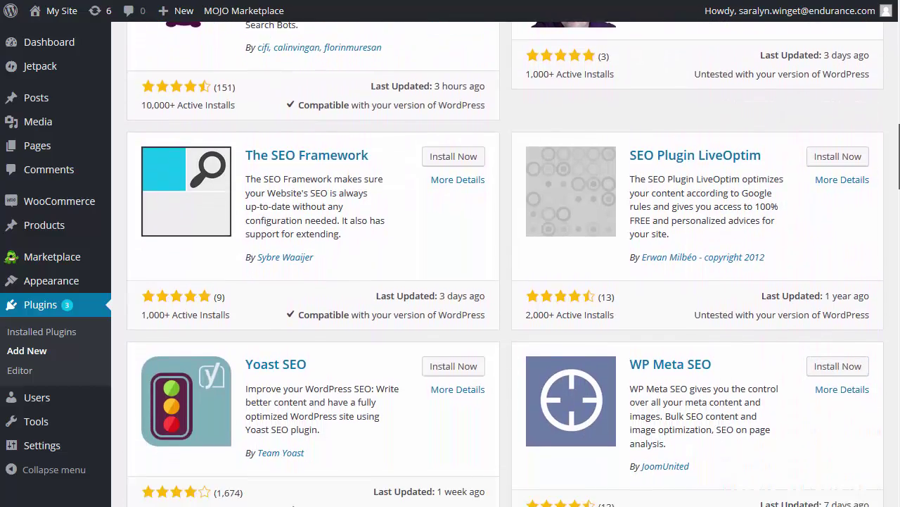
scroll(505, 281, down, 3)
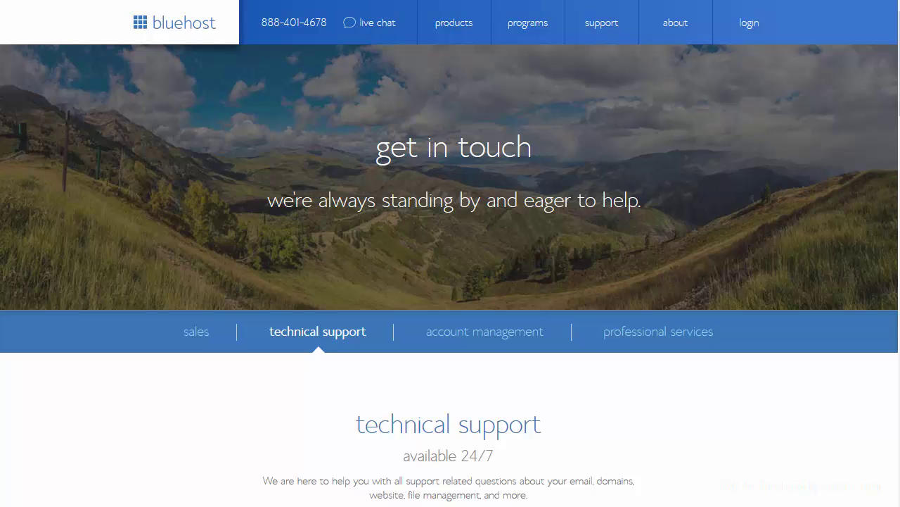
scroll(451, 253, down, 3)
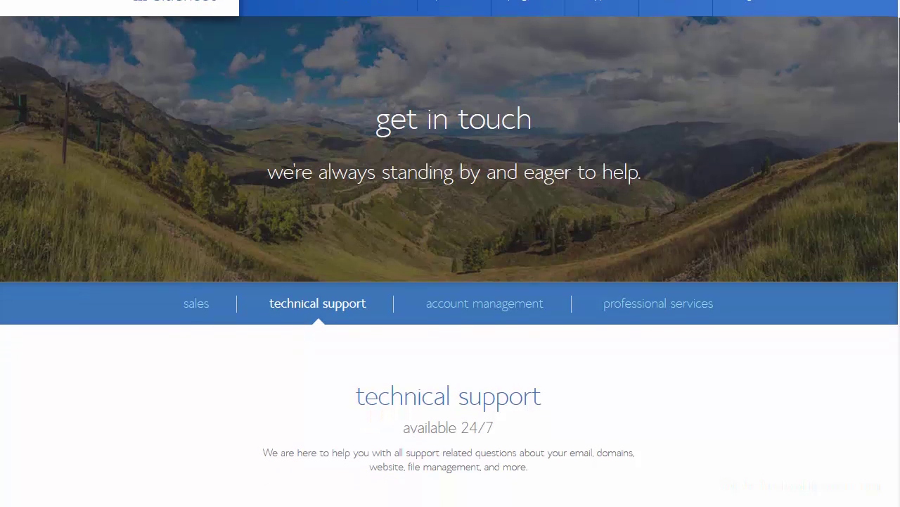
scroll(450, 253, down, 3)
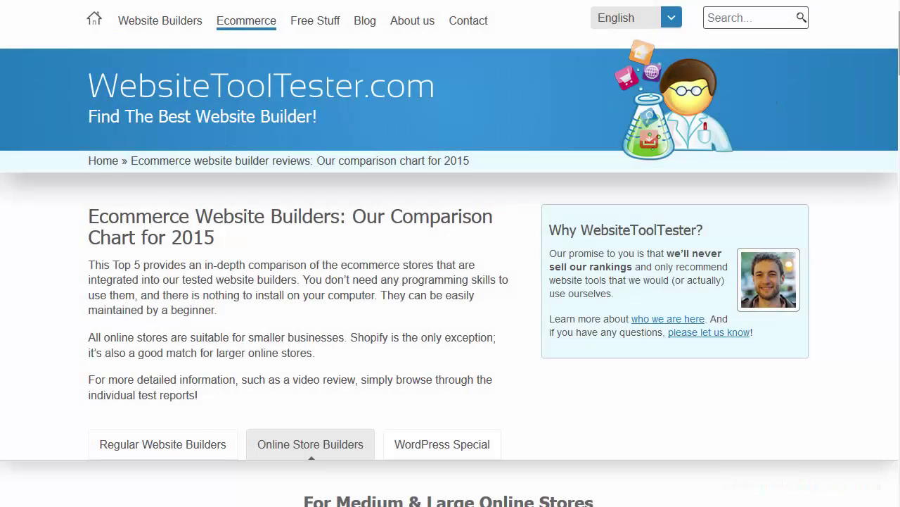
- Scroll the 2015 ecommerce comparison chart past the WooCommerce entry to Volusion's plans
scroll(450, 253, down, 5)
scroll(450, 253, down, 1)
scroll(451, 253, down, 6)
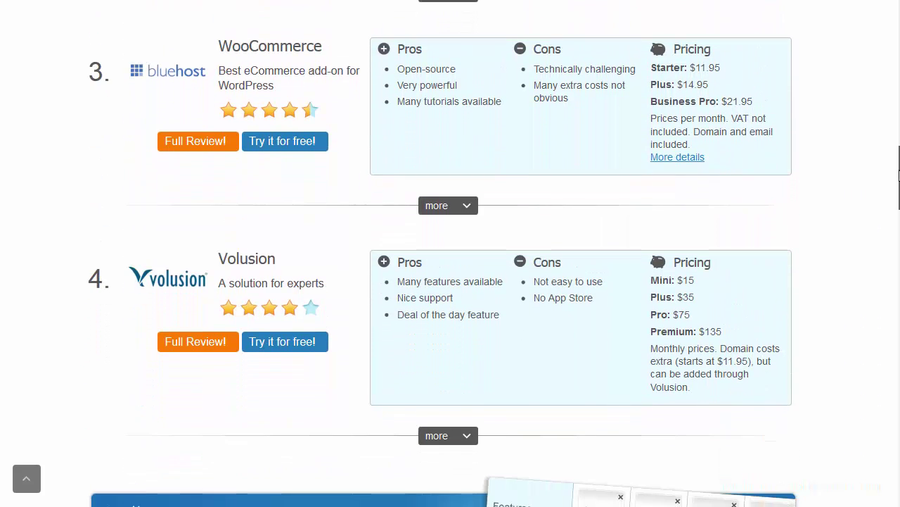
scroll(899, 175, down, 2)
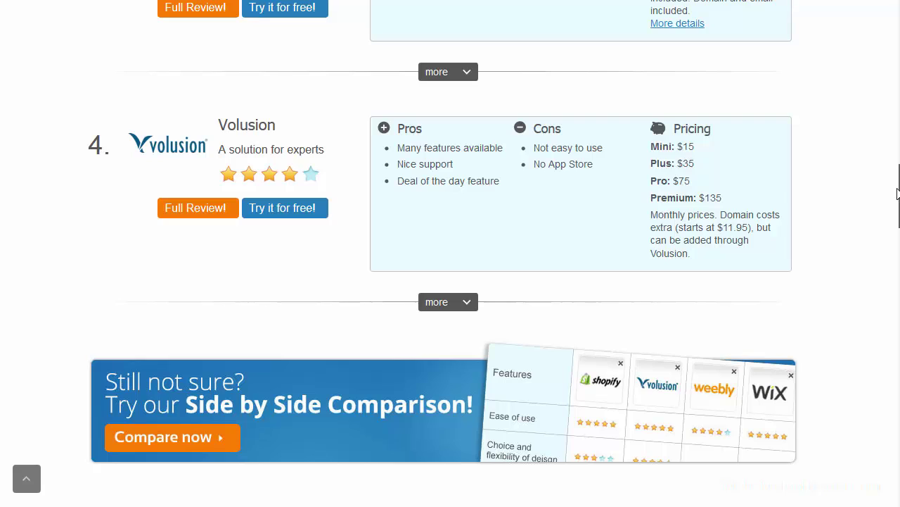